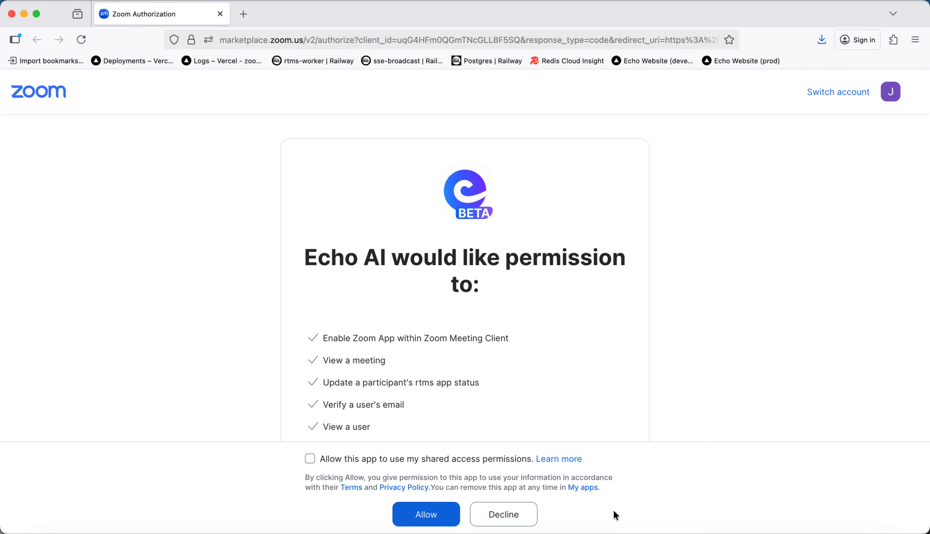
# Review the permissions Echo AI requests, allow it to use shared access permissions, and authorize the app
pyautogui.scroll(-10, 240, 336)
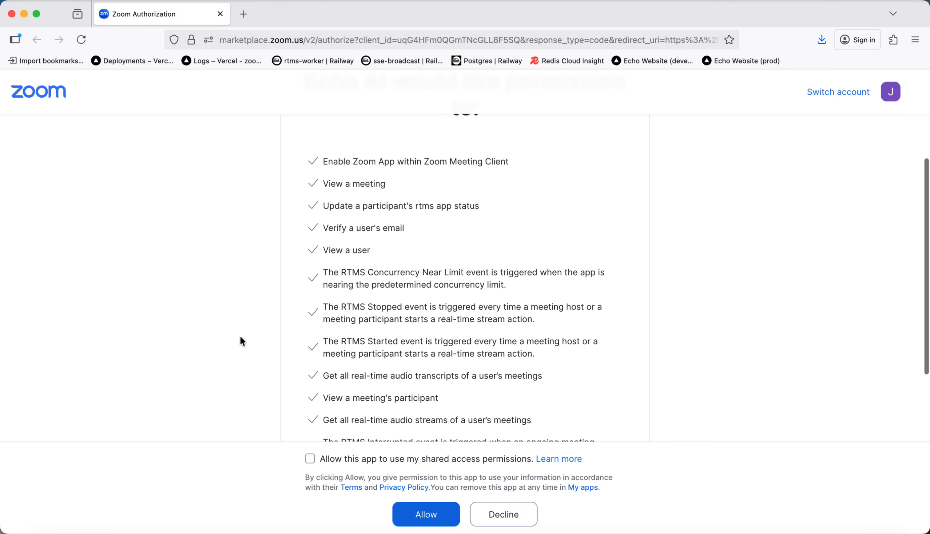
pyautogui.scroll(-7, 240, 335)
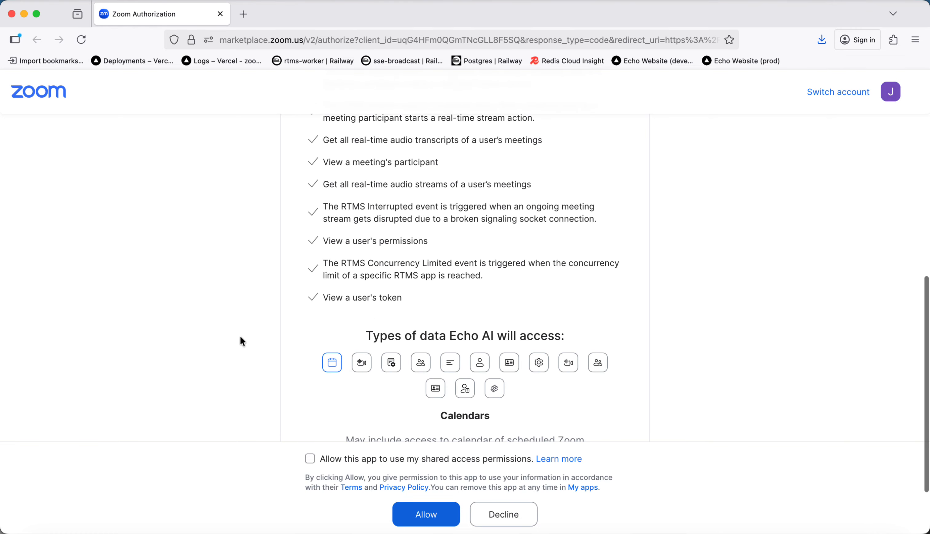
pyautogui.scroll(4, 240, 335)
pyautogui.scroll(-5, 240, 337)
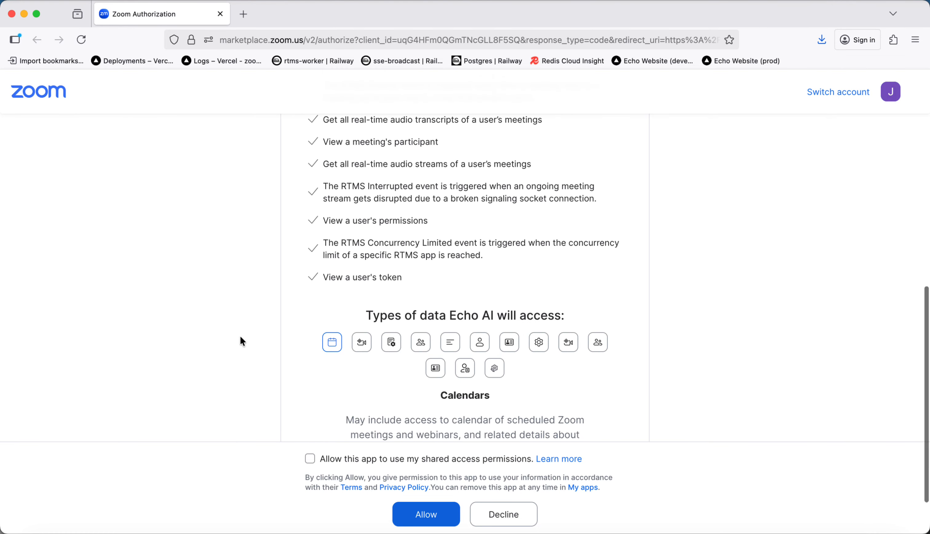
pyautogui.click(312, 460)
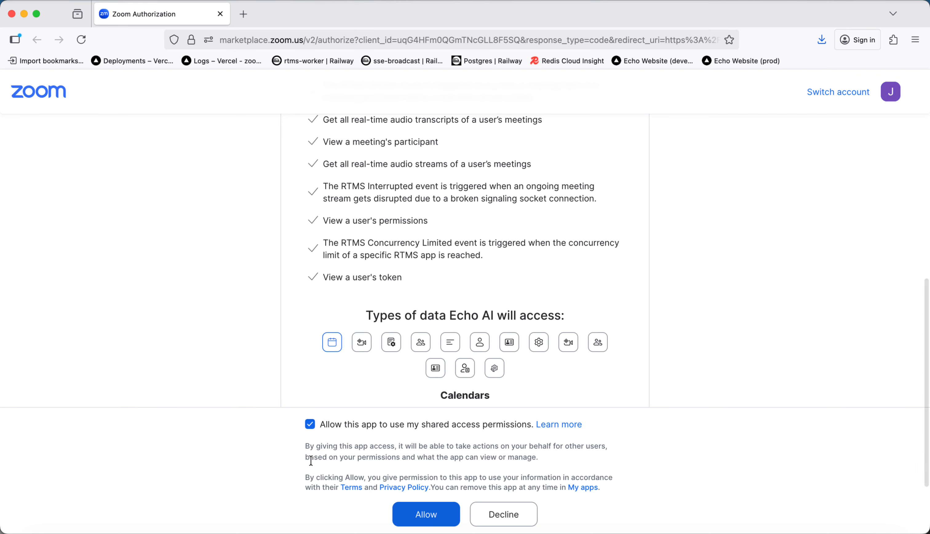
pyautogui.click(434, 519)
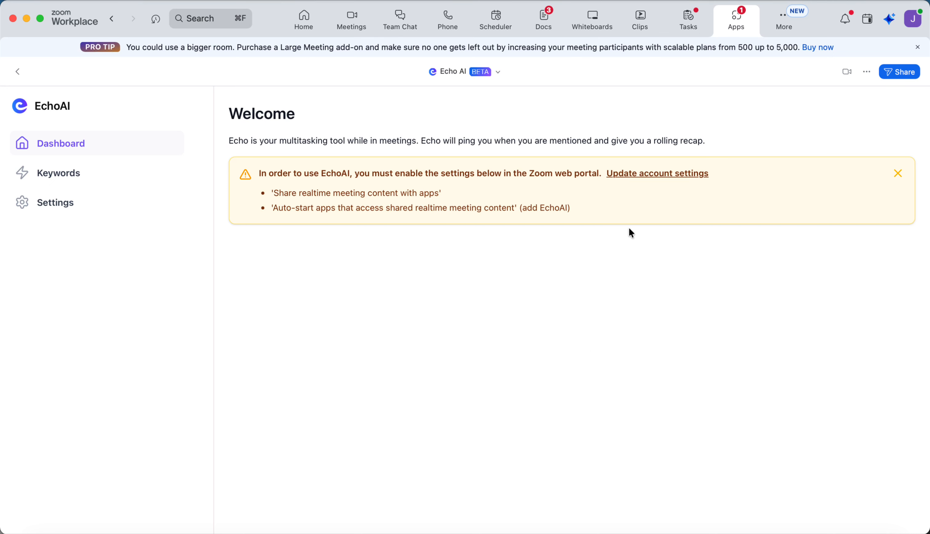
# Open the account settings linked from the EchoAI dashboard warning and sign in to the Zoom web portal with a Google account
pyautogui.click(672, 176)
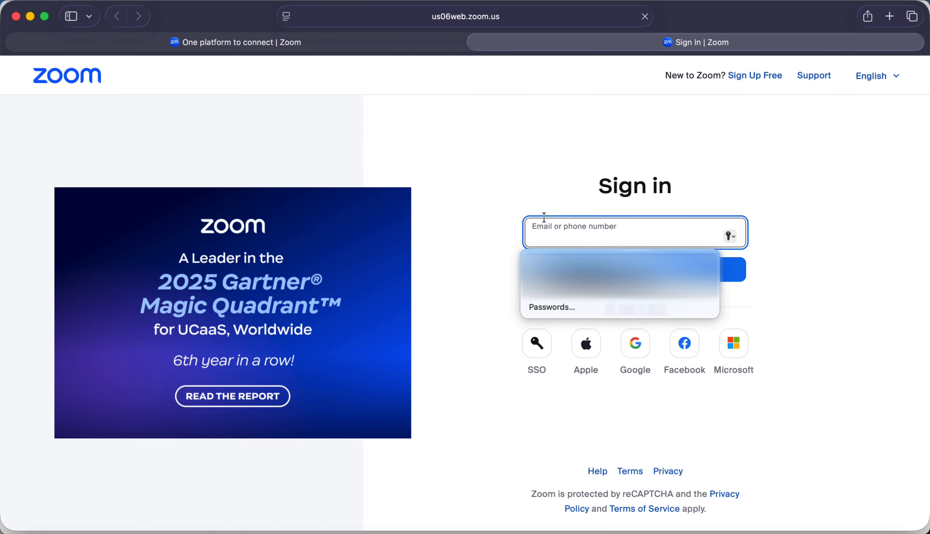
pyautogui.click(637, 345)
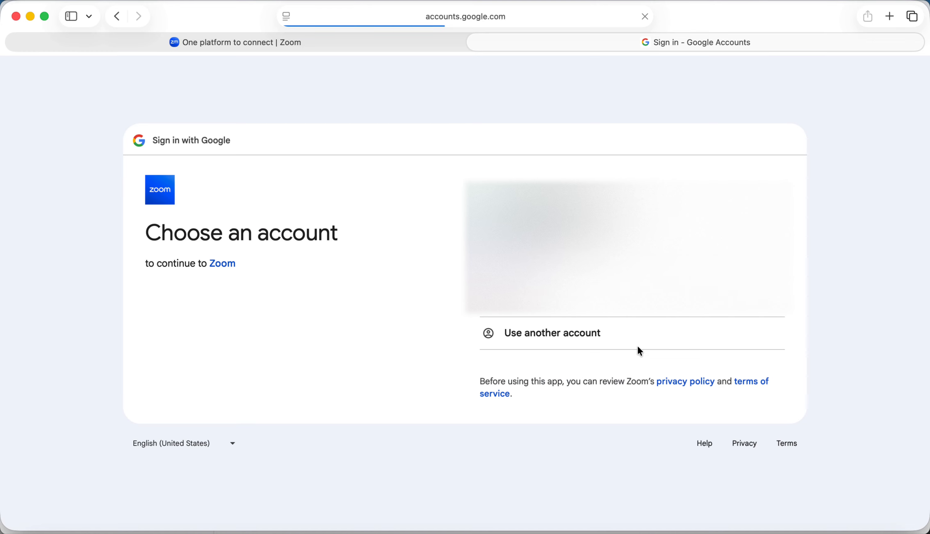
pyautogui.click(565, 254)
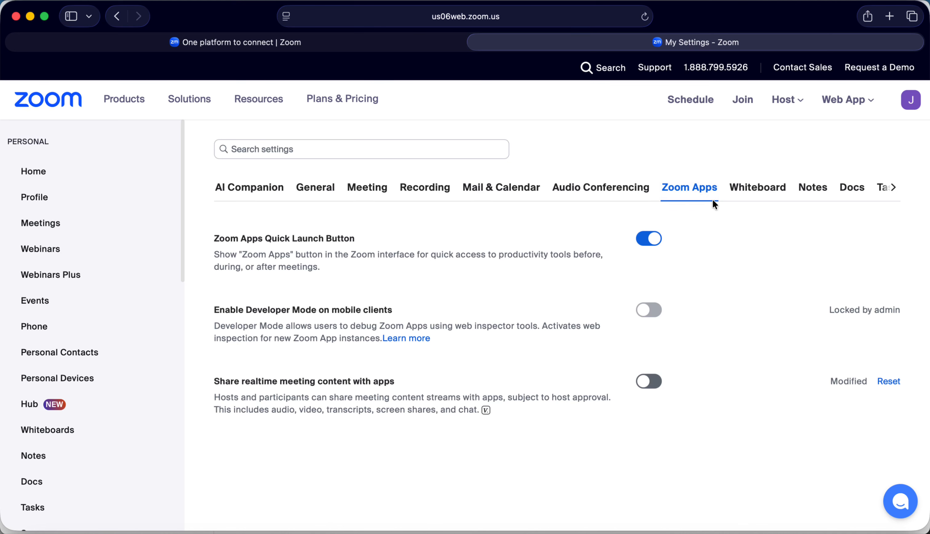
# Go from the portal home to the personal Zoom Apps settings and enable "Share realtime meeting content with apps"
pyautogui.click(32, 172)
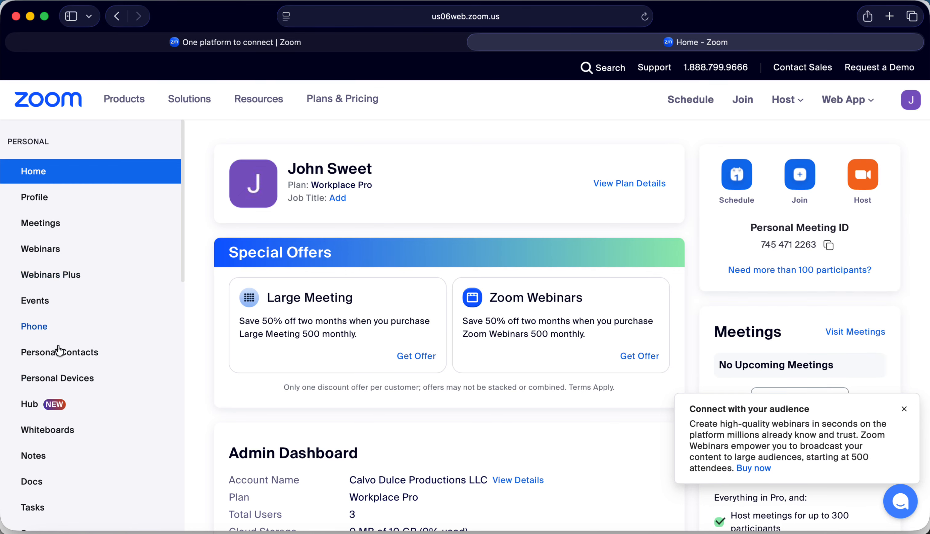
pyautogui.scroll(-4, 71, 362)
pyautogui.scroll(-4, 73, 362)
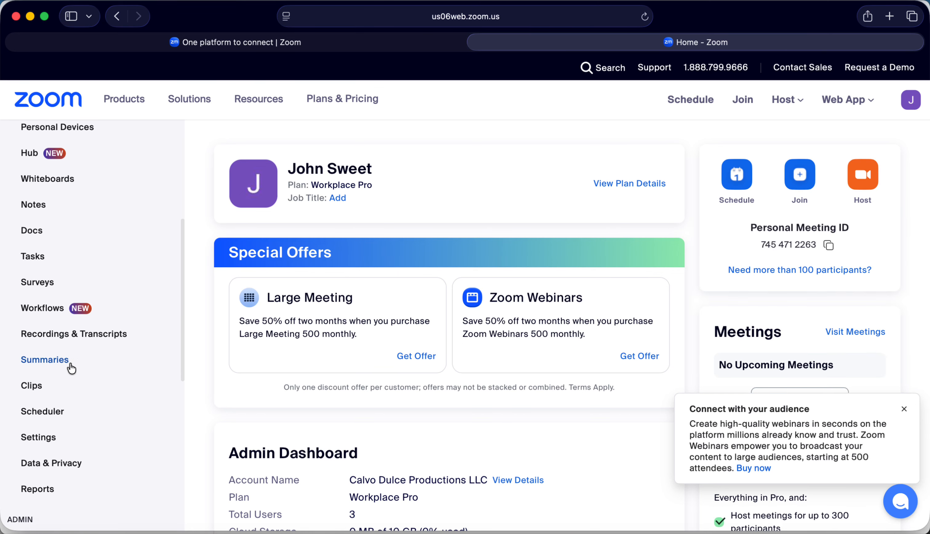
pyautogui.click(50, 439)
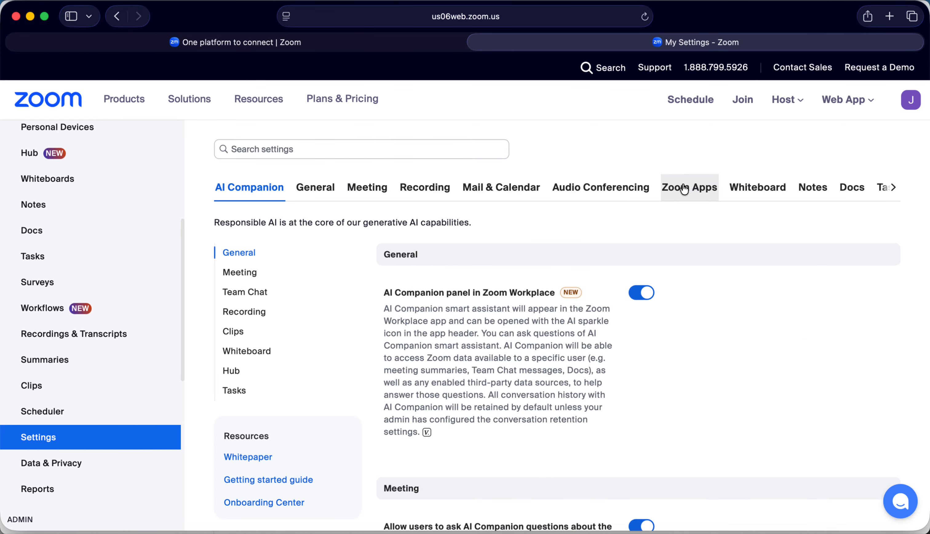
pyautogui.click(694, 189)
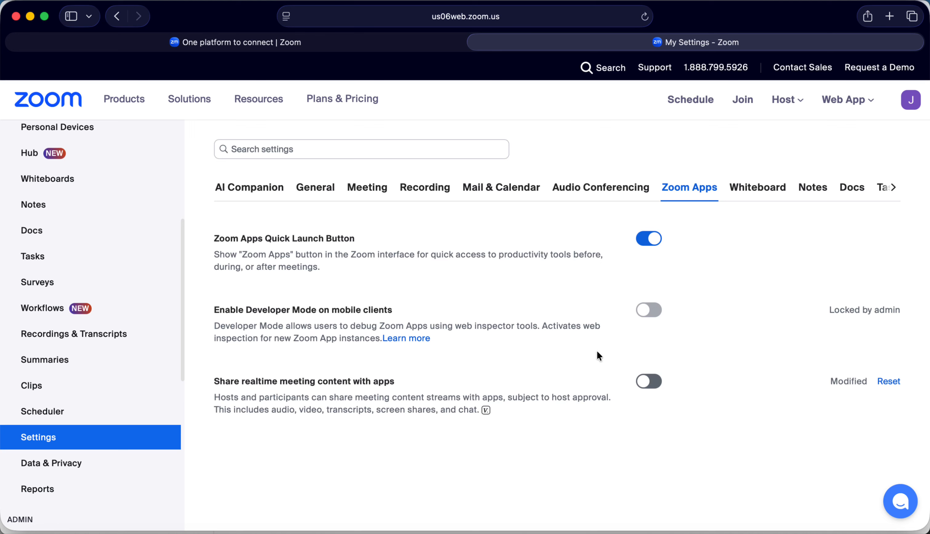
pyautogui.click(652, 384)
pyautogui.click(627, 349)
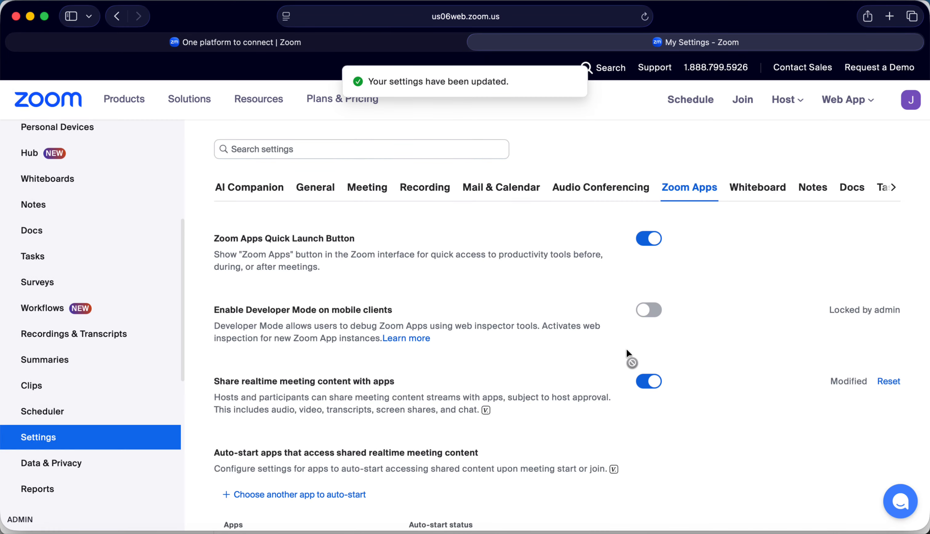
# Turn on auto-start for Echo AI under the apps that access shared realtime meeting content
pyautogui.scroll(-5, 581, 365)
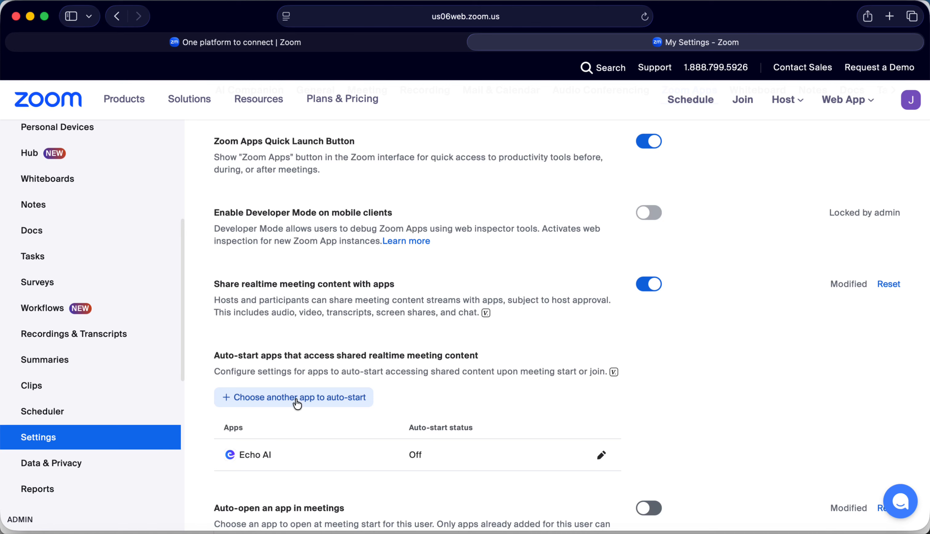
pyautogui.click(601, 454)
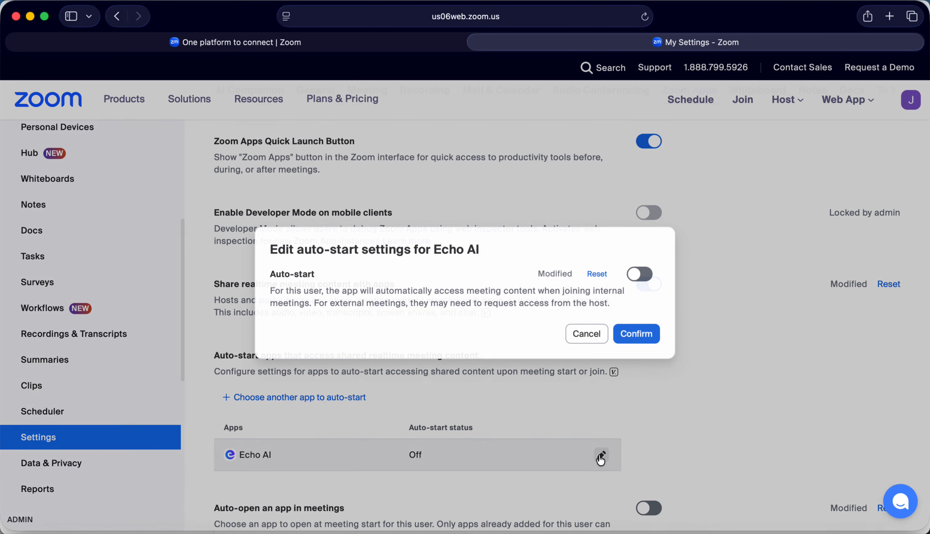
pyautogui.click(645, 276)
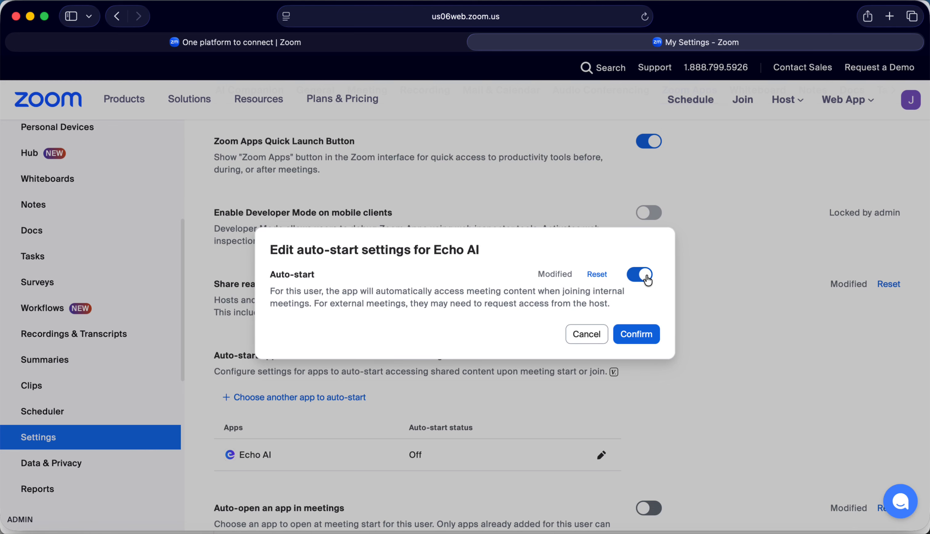
pyautogui.click(644, 339)
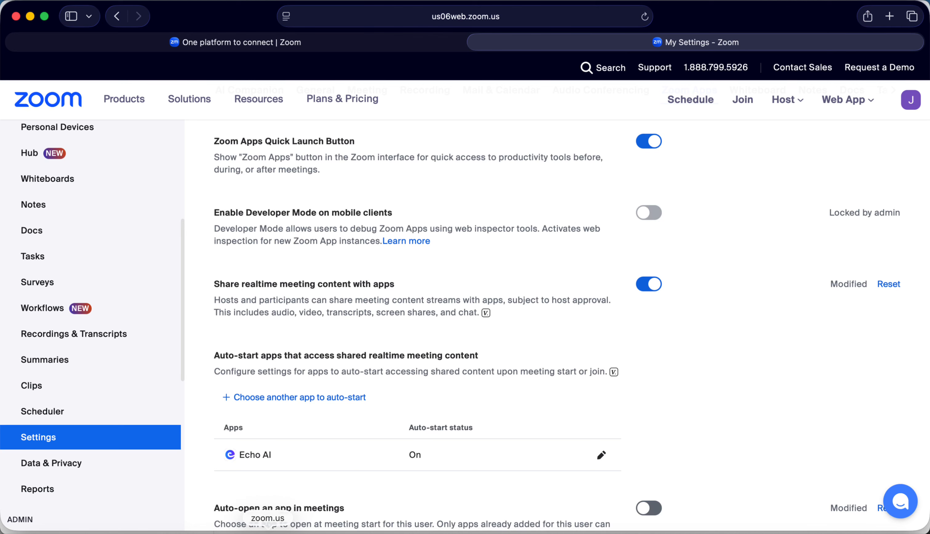
# Switch back to Zoom Workplace and dismiss the EchoAI dashboard warning about required settings, confirming that the setting is applied
pyautogui.click(268, 532)
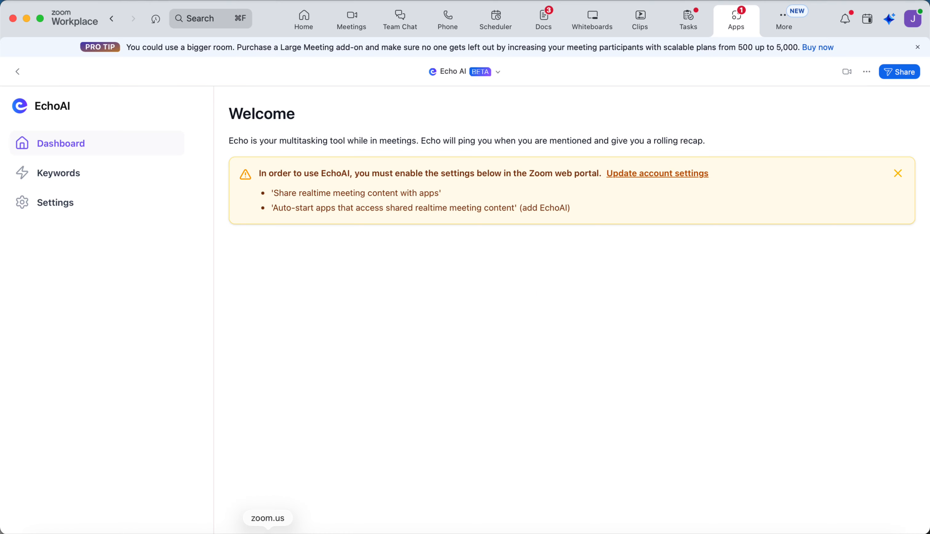
pyautogui.click(900, 179)
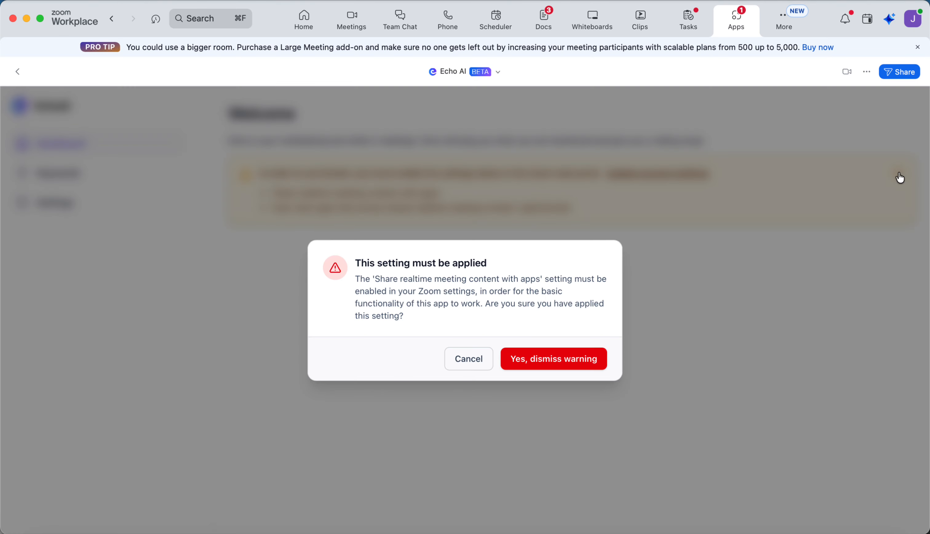
pyautogui.click(568, 368)
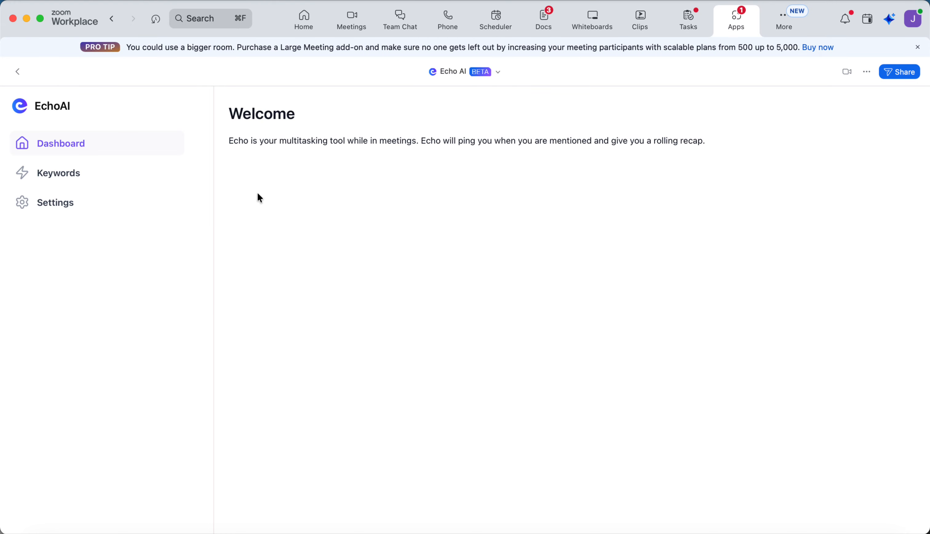
# Add "Revenue Impact" to EchoAI's list of notification keywords
pyautogui.click(61, 177)
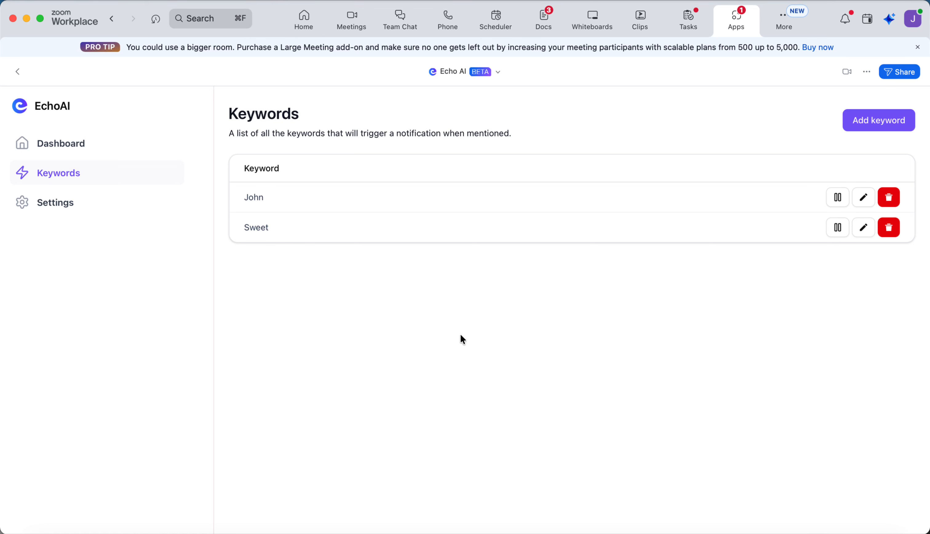
pyautogui.click(875, 123)
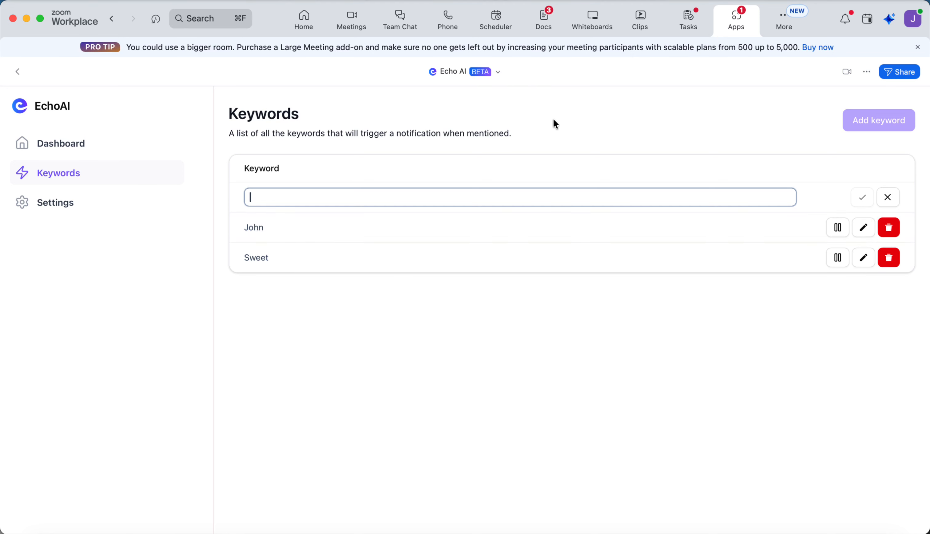
pyautogui.write('Revenue Impact')
pyautogui.click(861, 198)
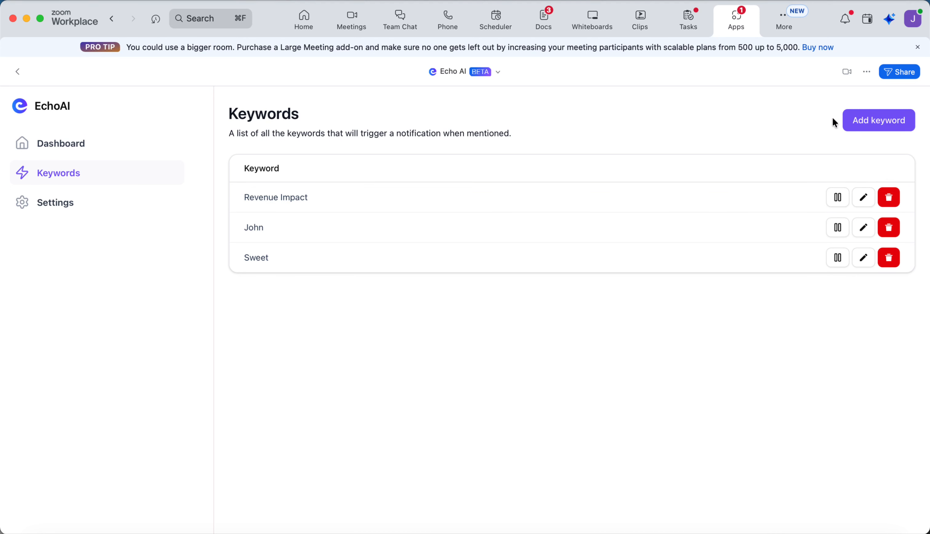
# Add "Accessibility" as another notification keyword
pyautogui.click(860, 120)
pyautogui.write('Accessibility')
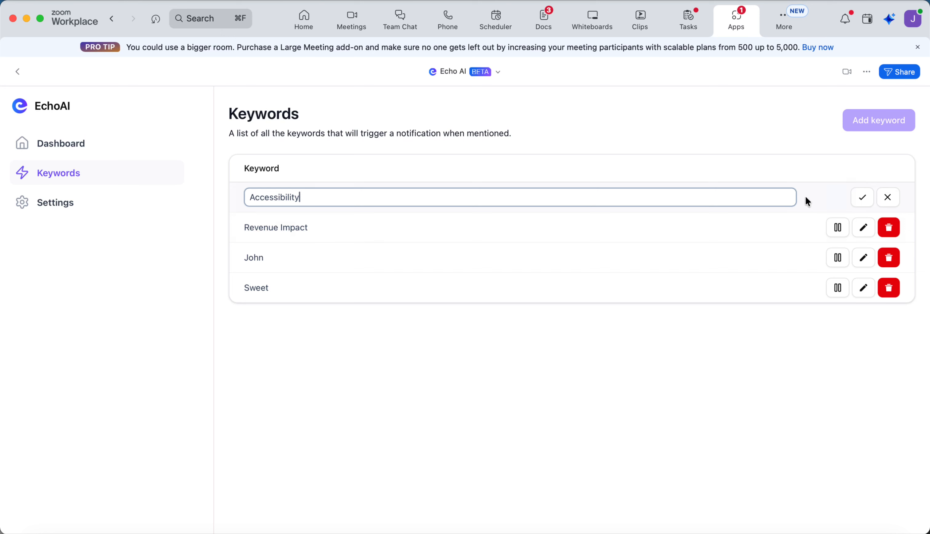
pyautogui.click(866, 200)
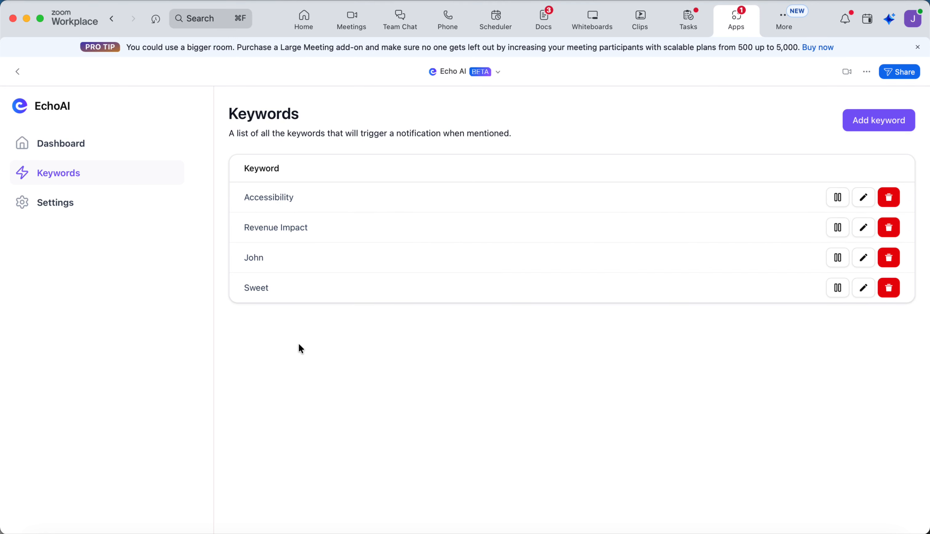
# Delete the keyword containing the account holder's last name and return to the Zoom Workplace home page
pyautogui.click(889, 287)
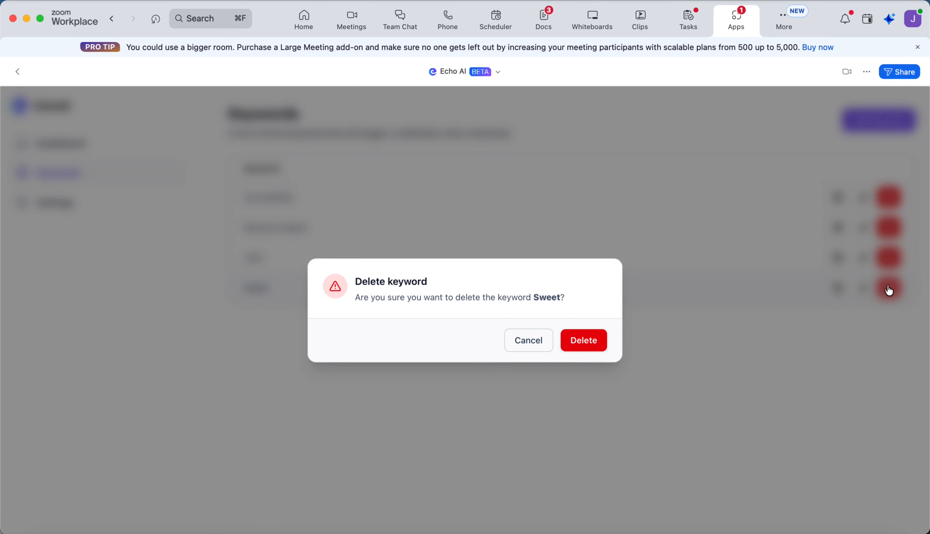
pyautogui.click(578, 340)
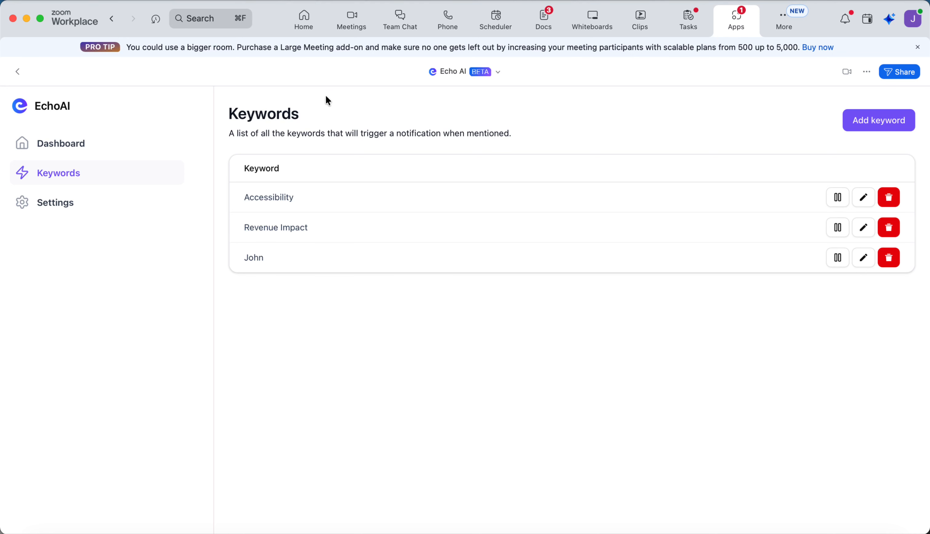
pyautogui.click(305, 22)
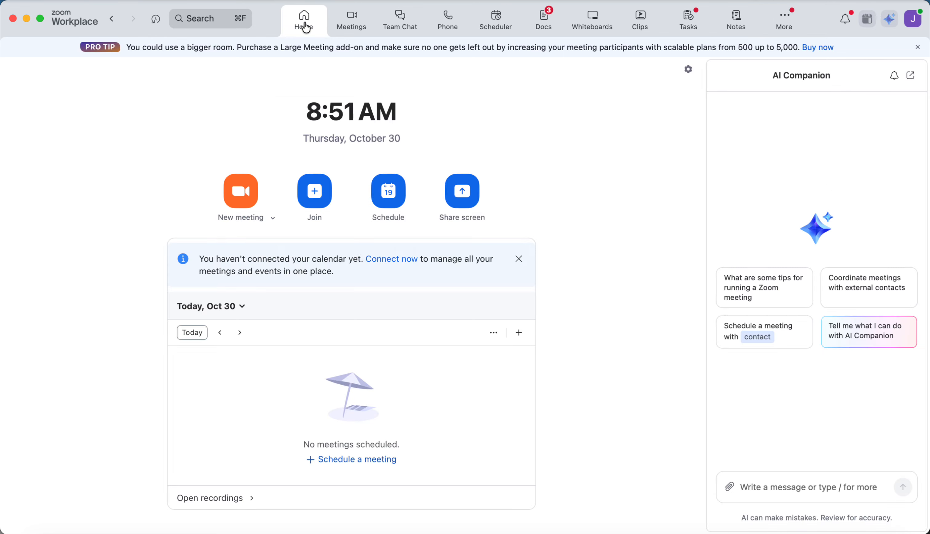